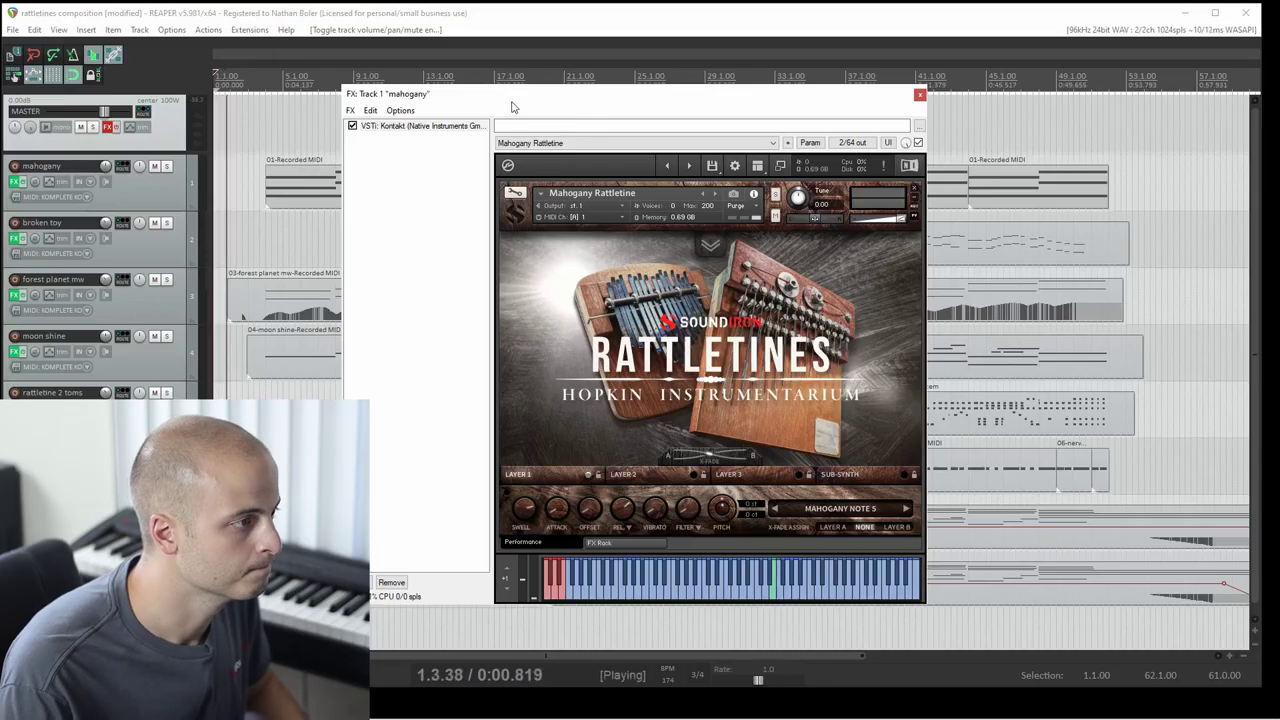
Close the mahogany track's Kontakt Rattletines instrument window
click(919, 96)
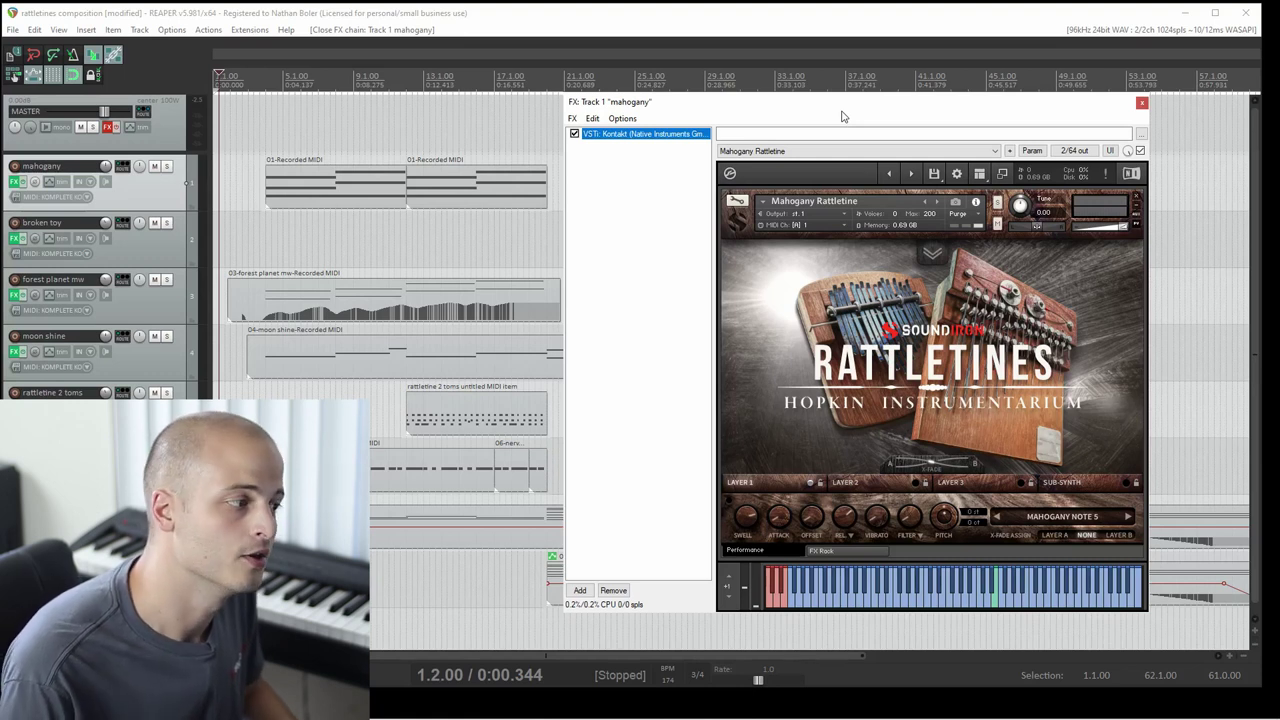
Solo and play the mahogany track, stop it, then move the solo to broken toy
click(233, 180)
key(F6)
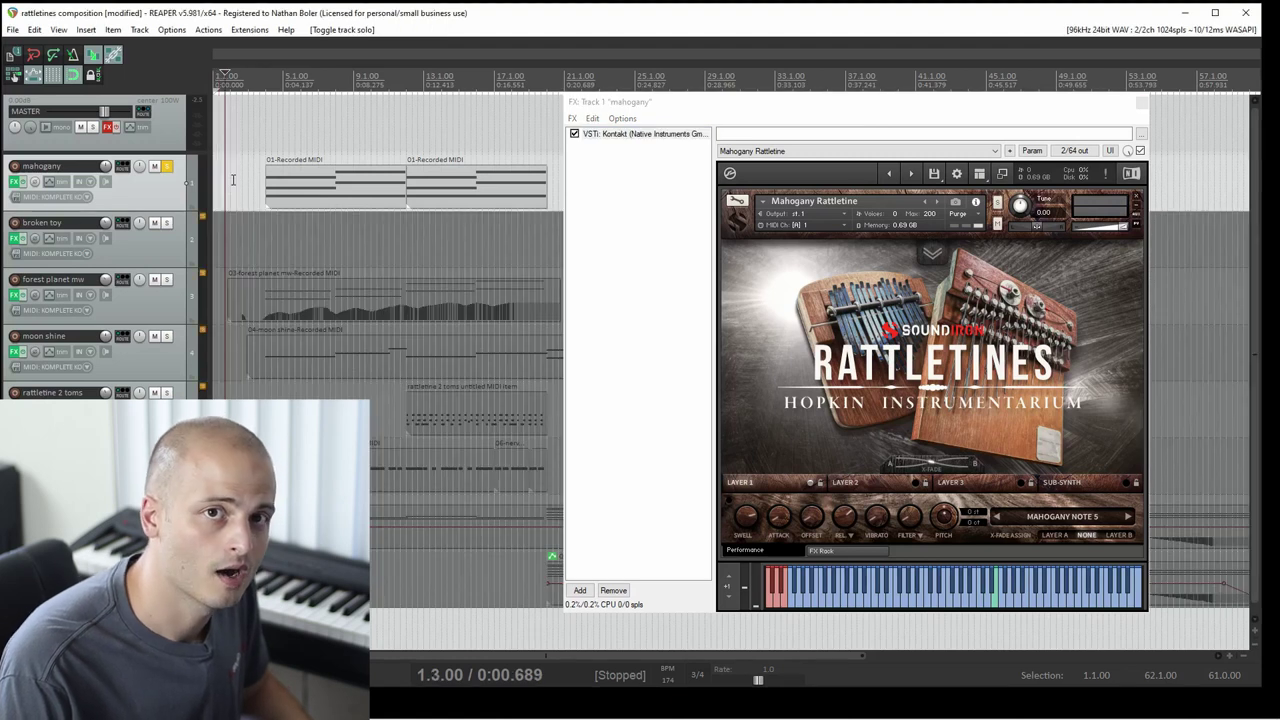
key(Right)
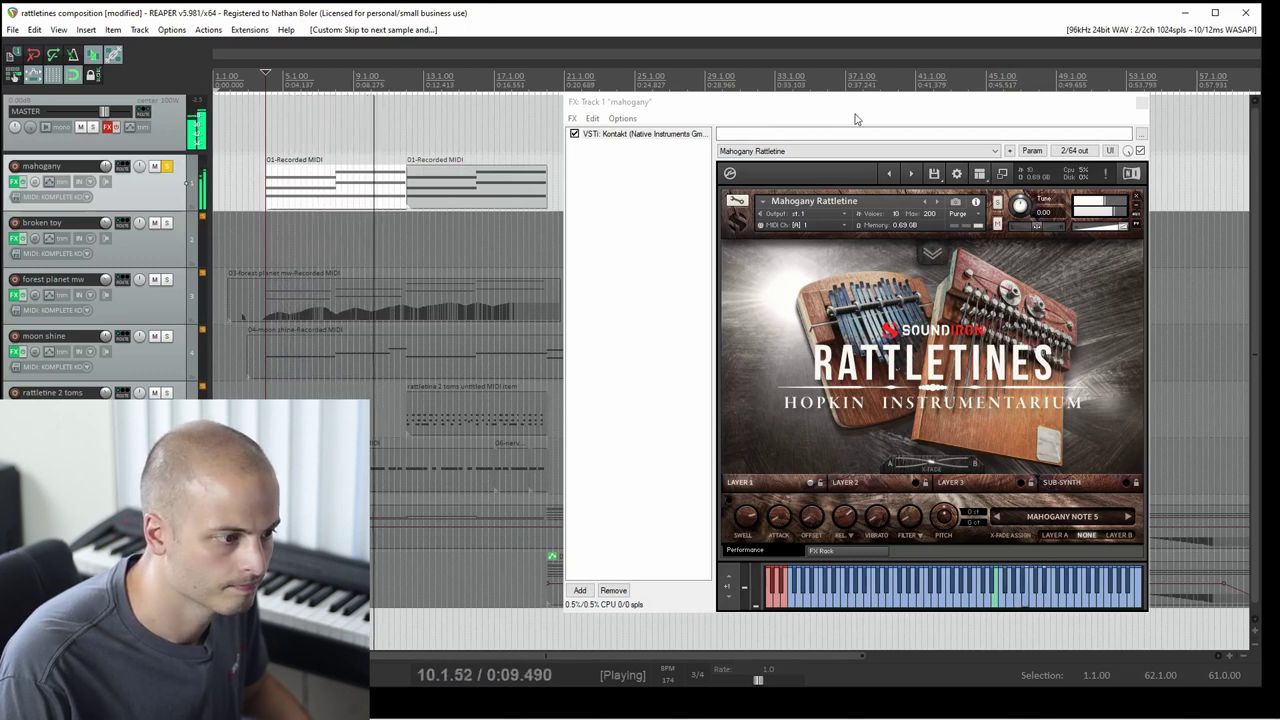
key(space)
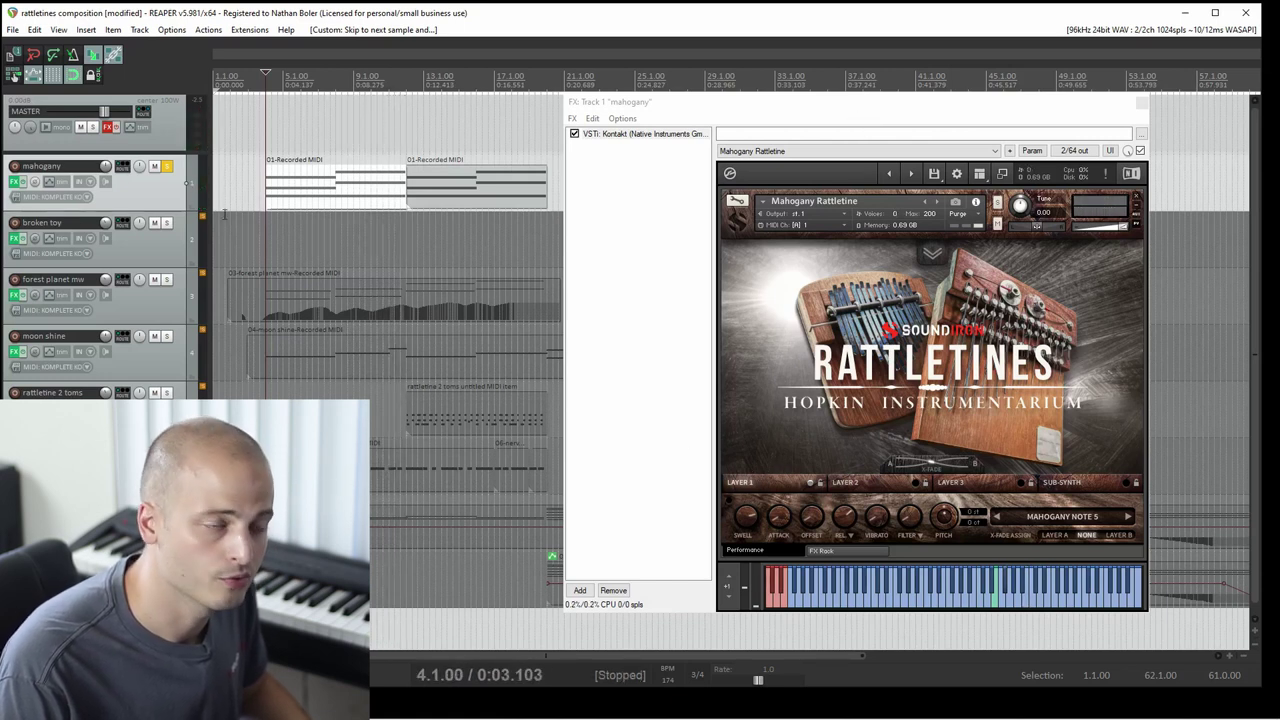
click(799, 240)
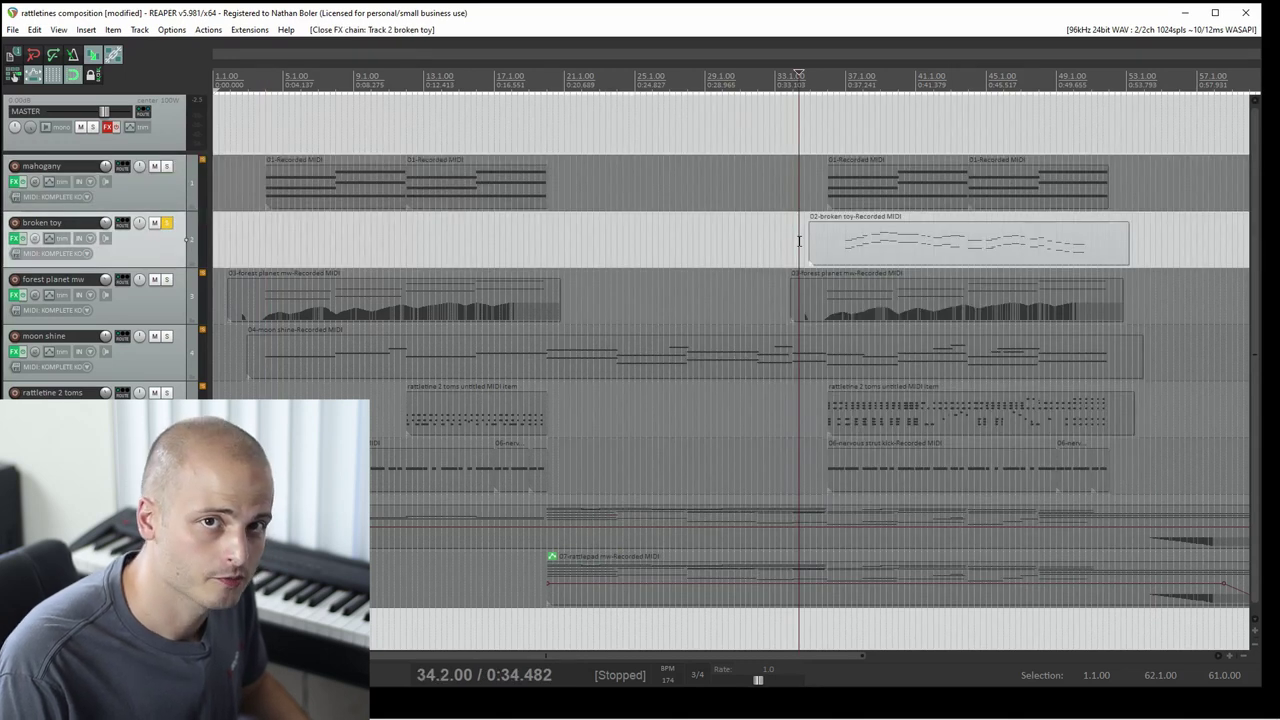
Open the broken toy instrument and play its part, then stop playback
click(17, 238)
key(space)
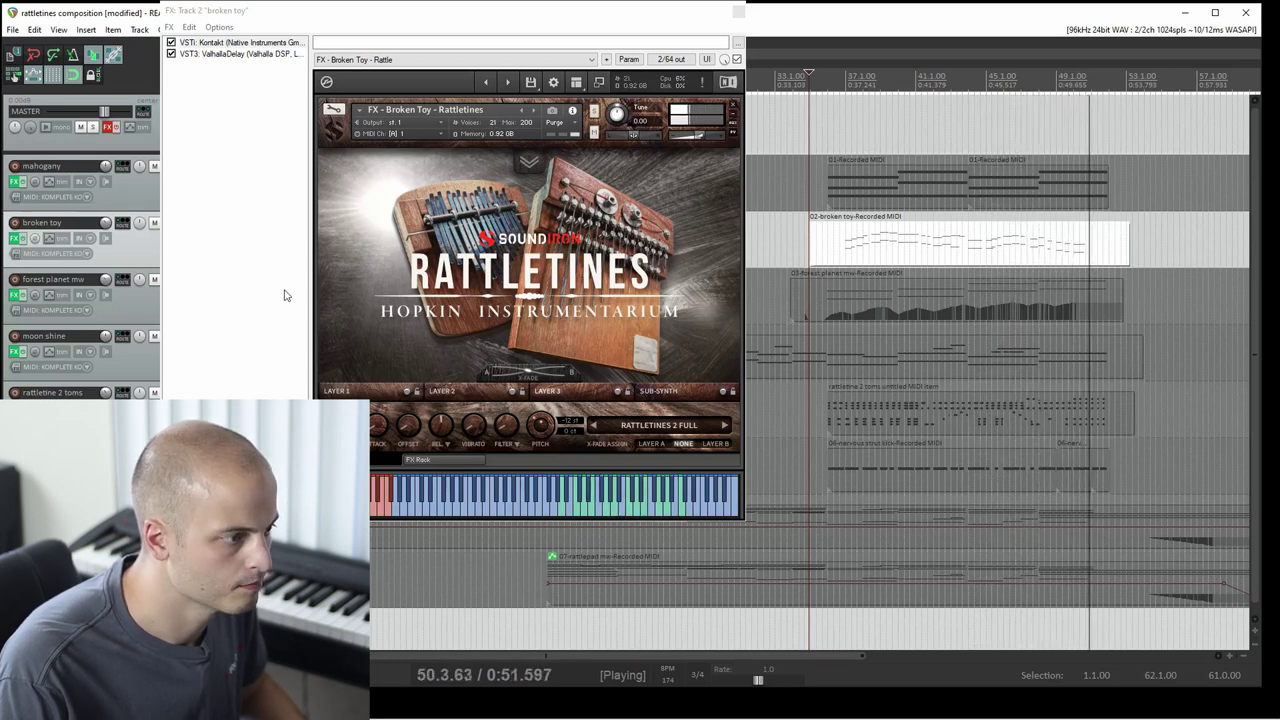
click(242, 368)
key(space)
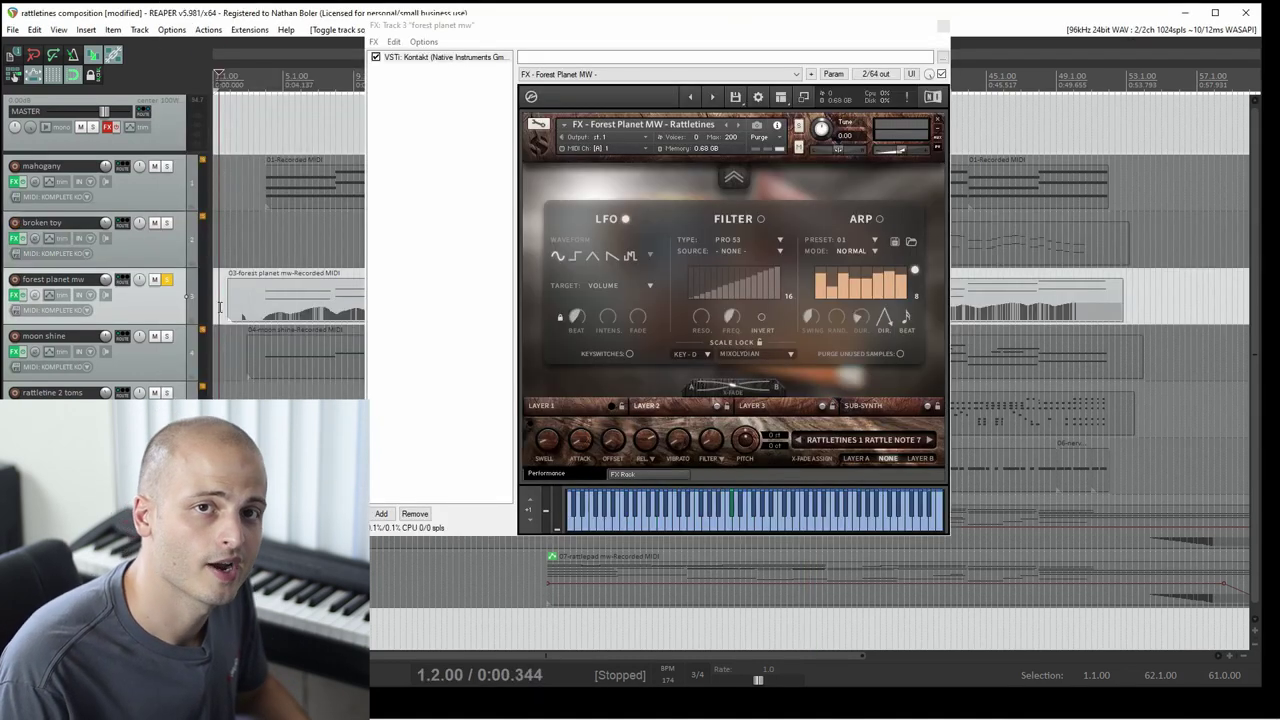
Play the forest planet mw part, then solo moon shine and stop playback
key(space)
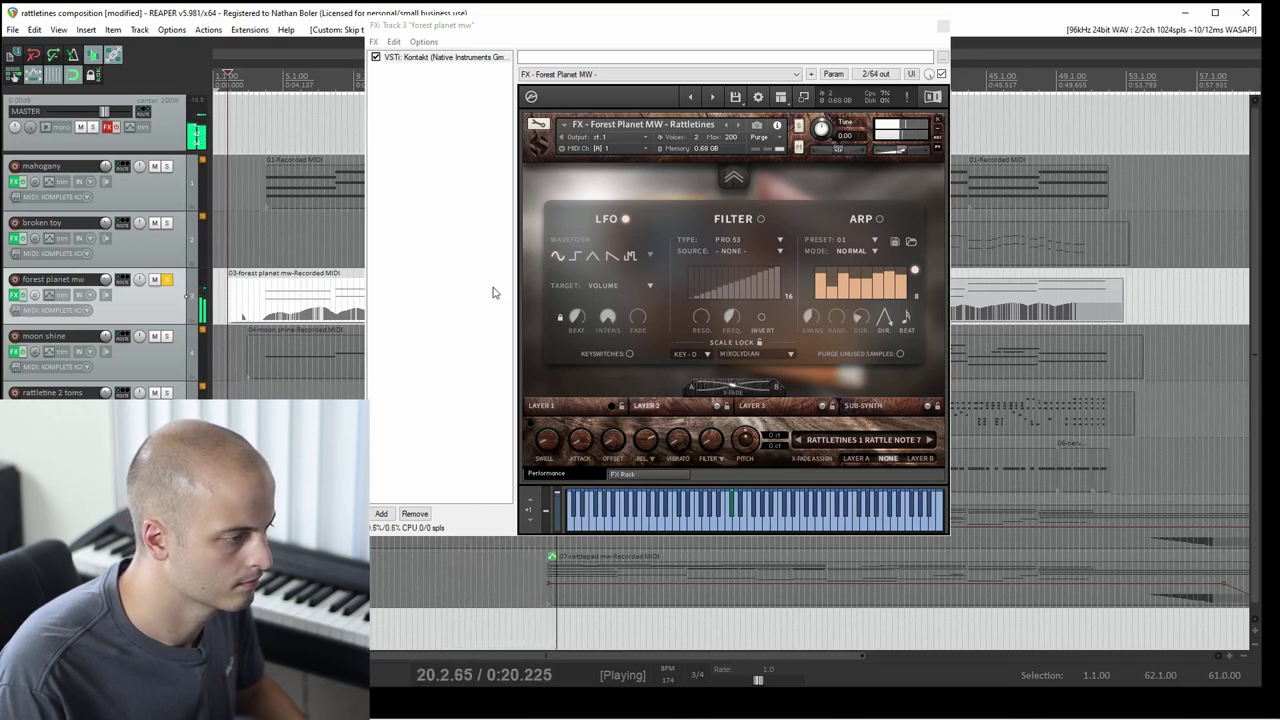
click(238, 354)
key(space)
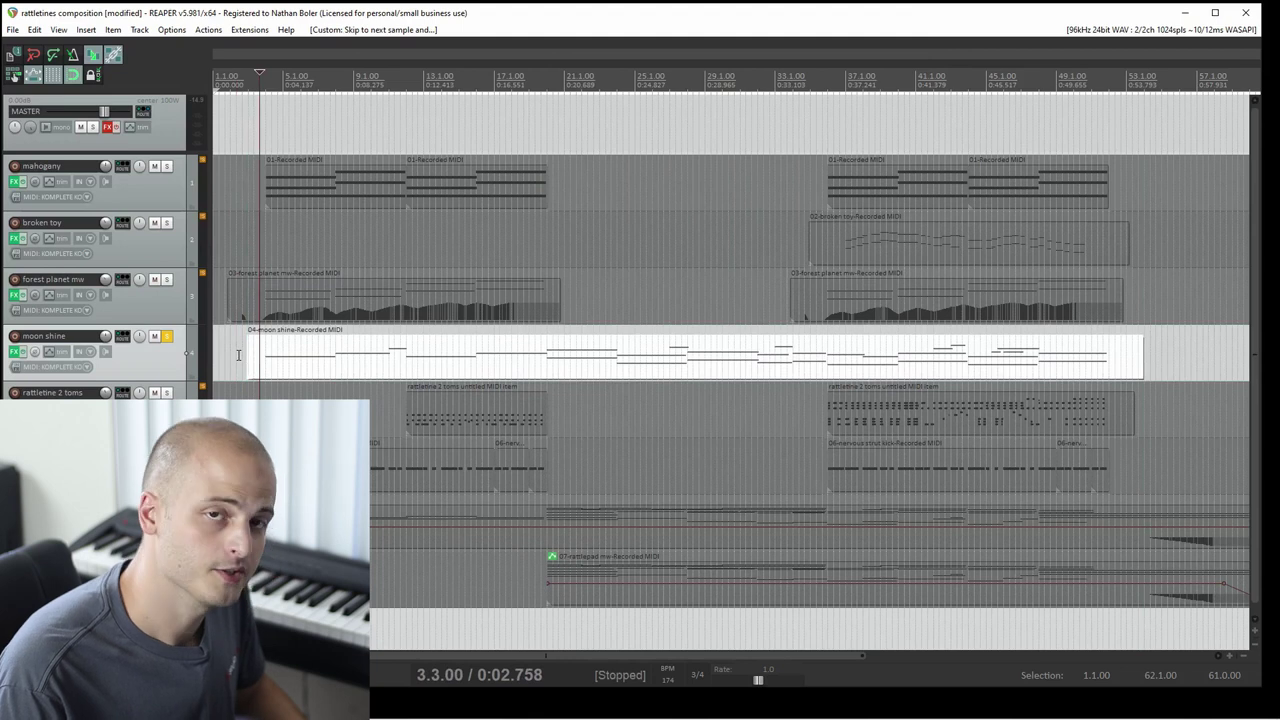
key(space)
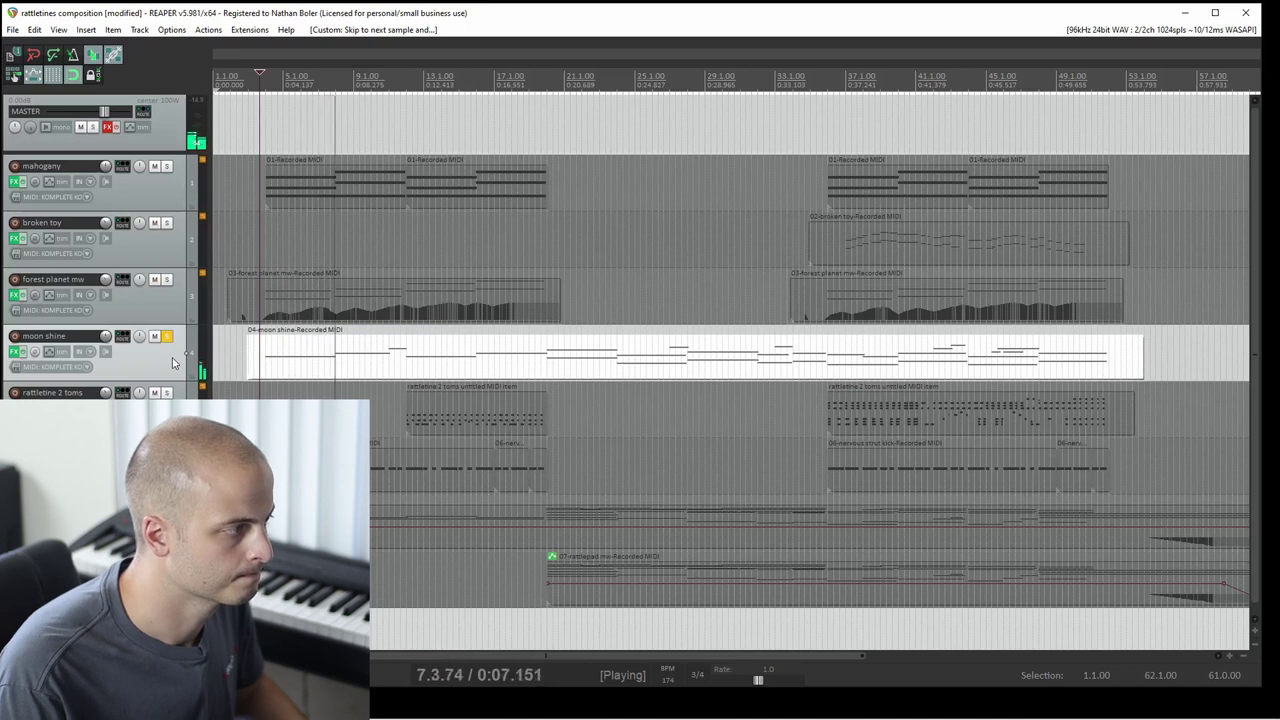
click(16, 351)
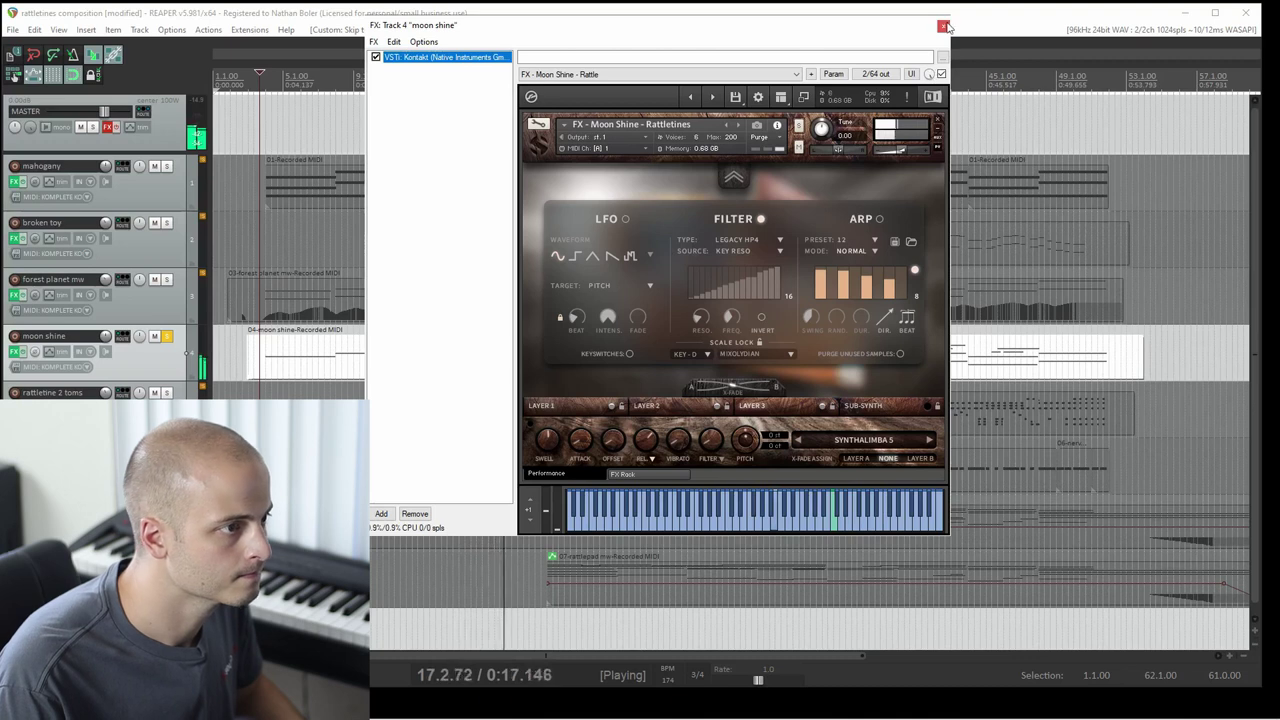
click(943, 26)
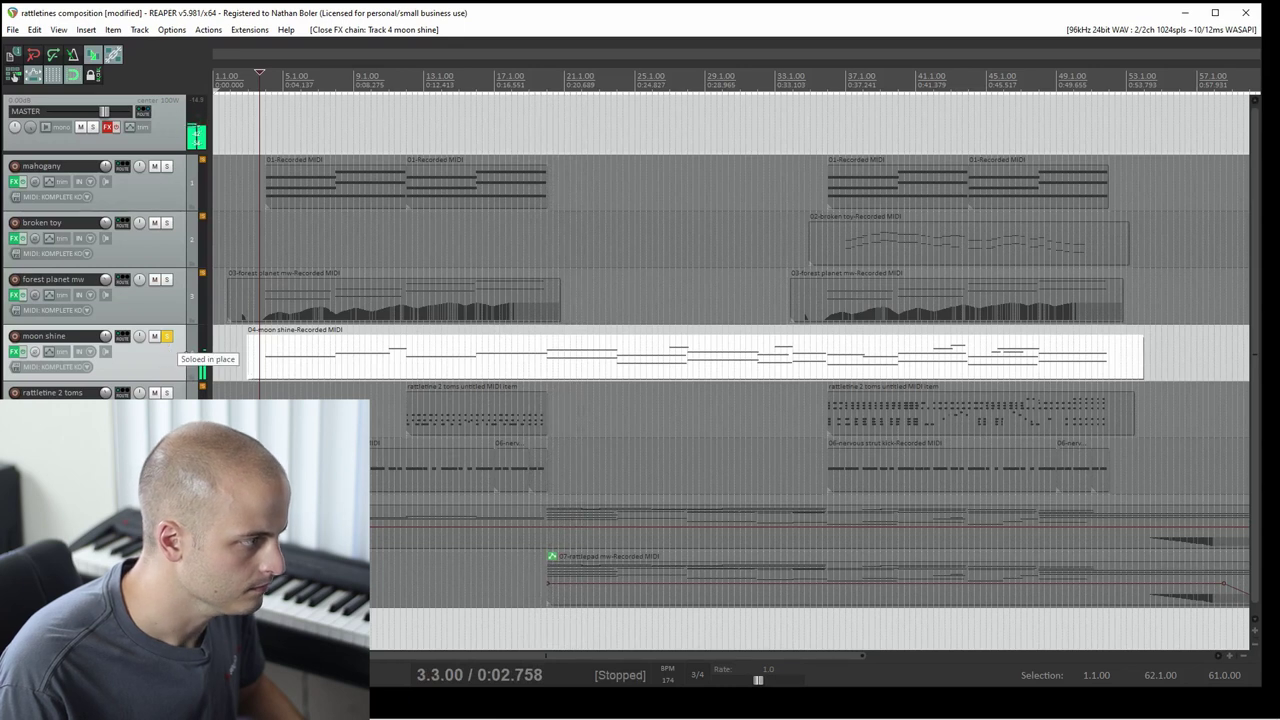
click(167, 392)
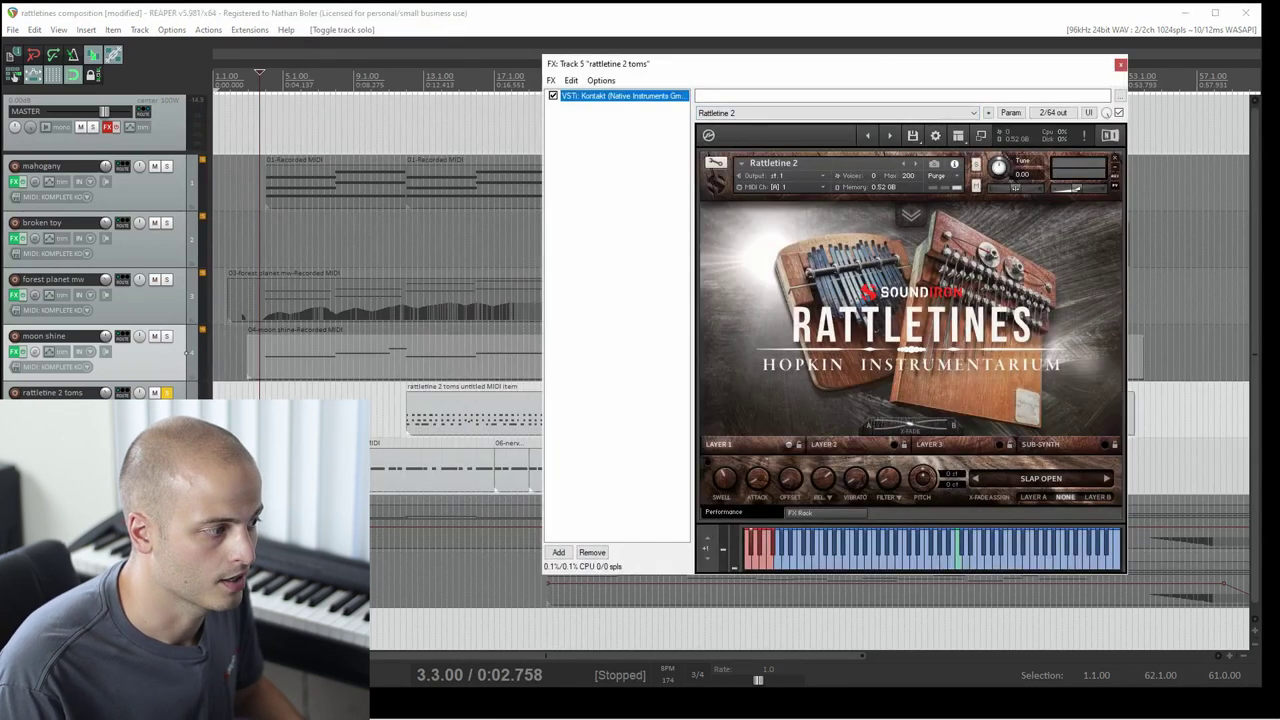
Move the play position to bar 11
click(403, 413)
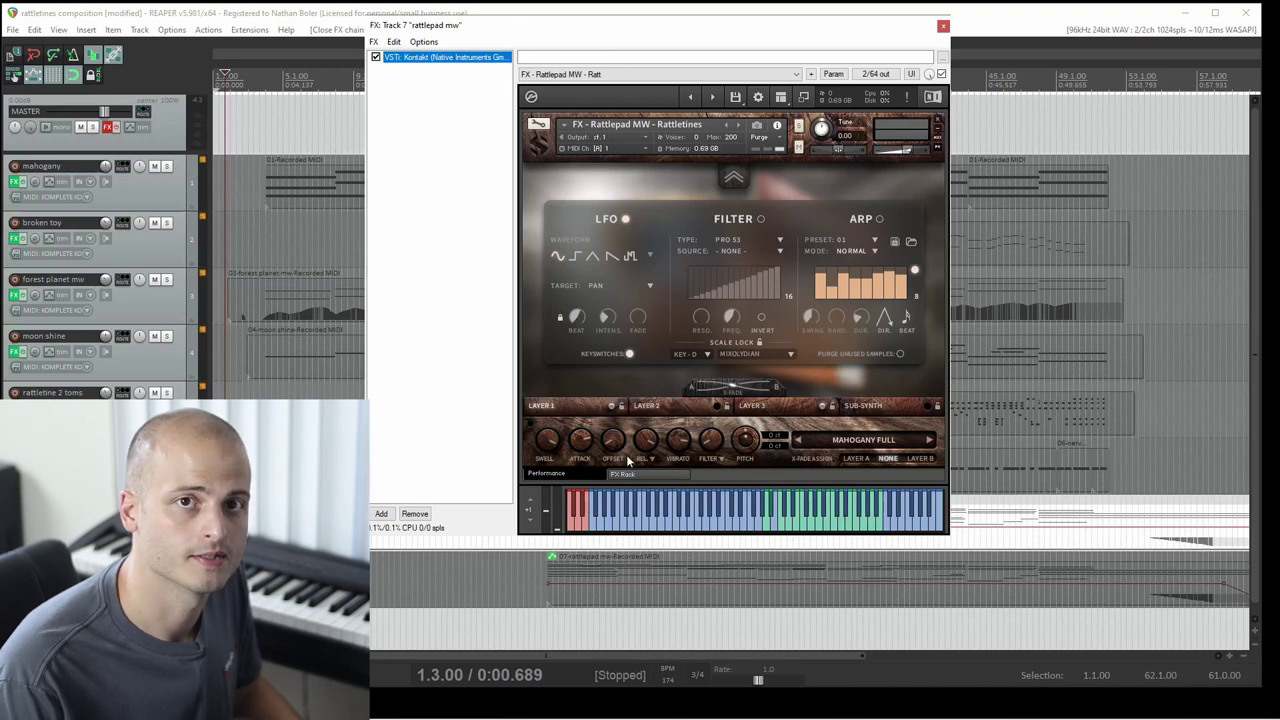
Play rattlepad mw while viewing Layer 2, Sub-Synth, Layer 3 and Layer 1, then close its instrument
key(space)
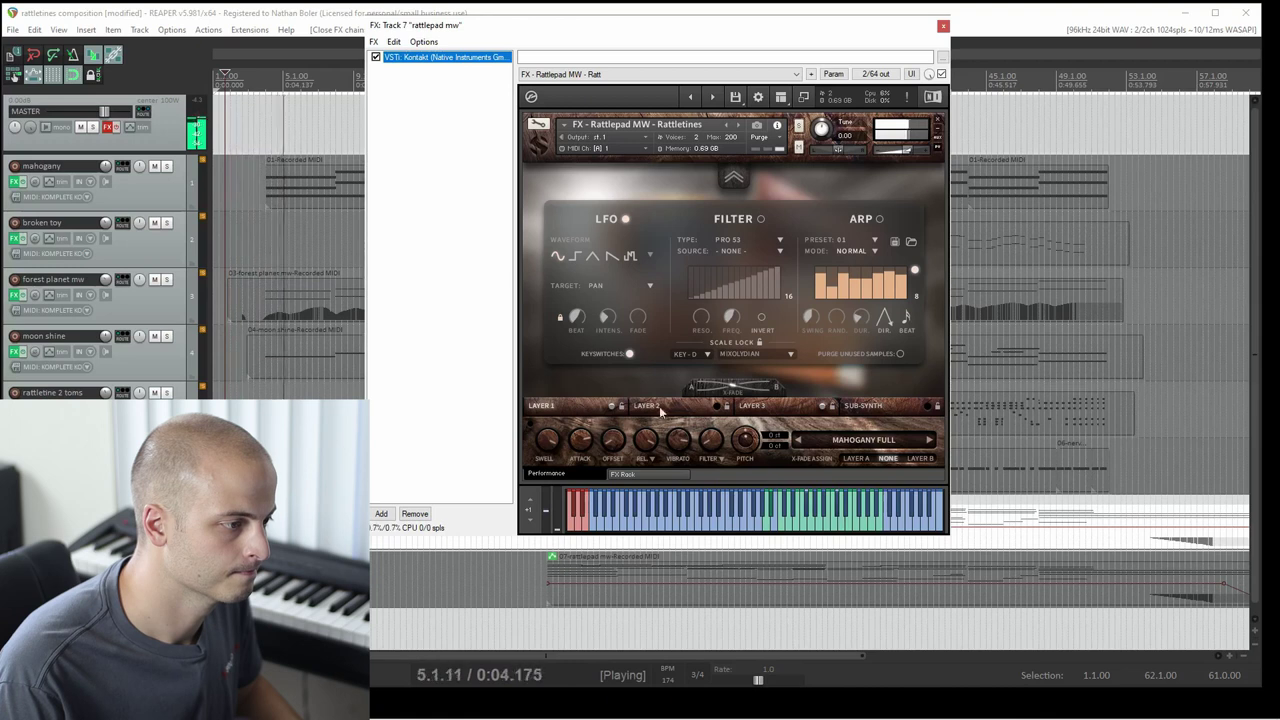
click(740, 410)
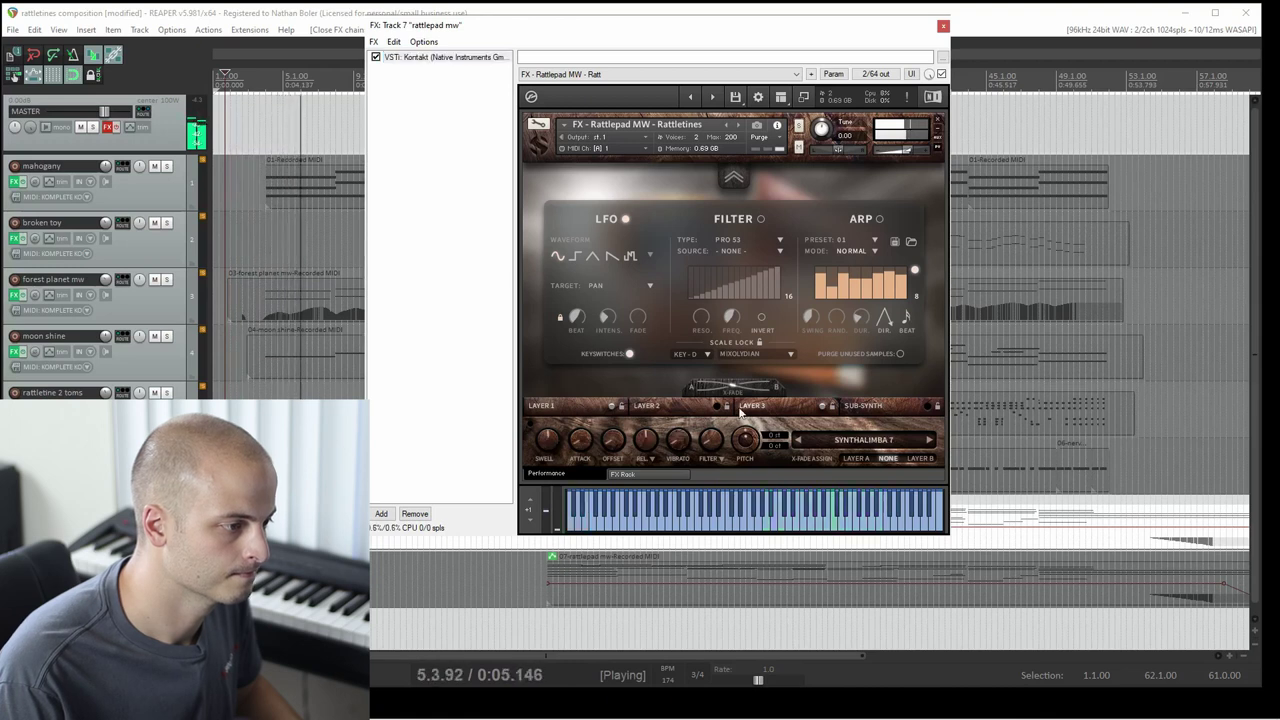
click(866, 406)
click(750, 408)
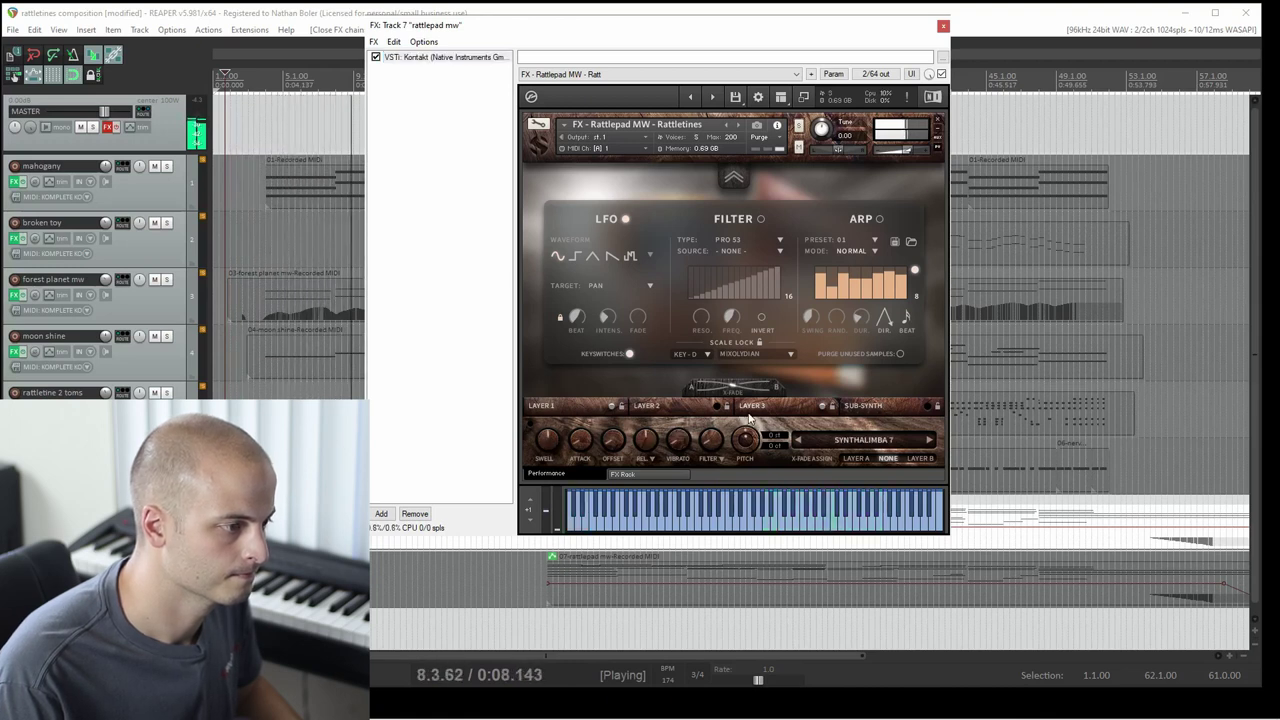
click(549, 410)
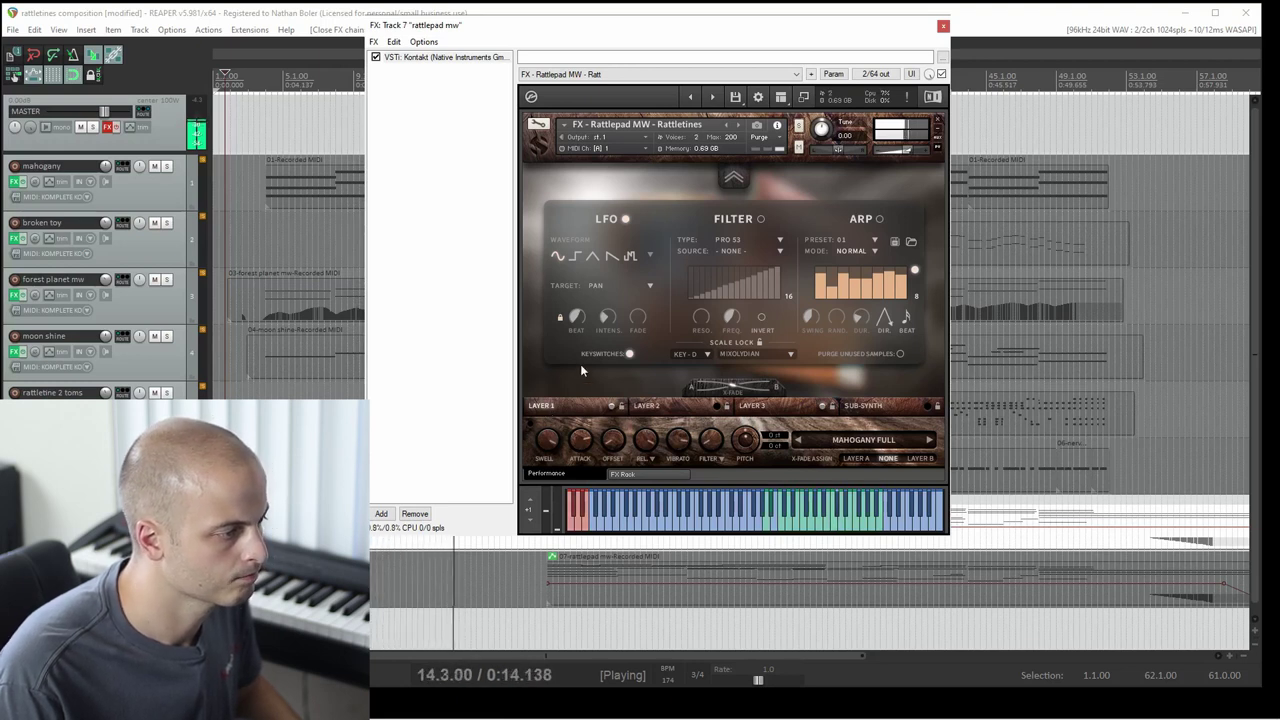
click(13, 75)
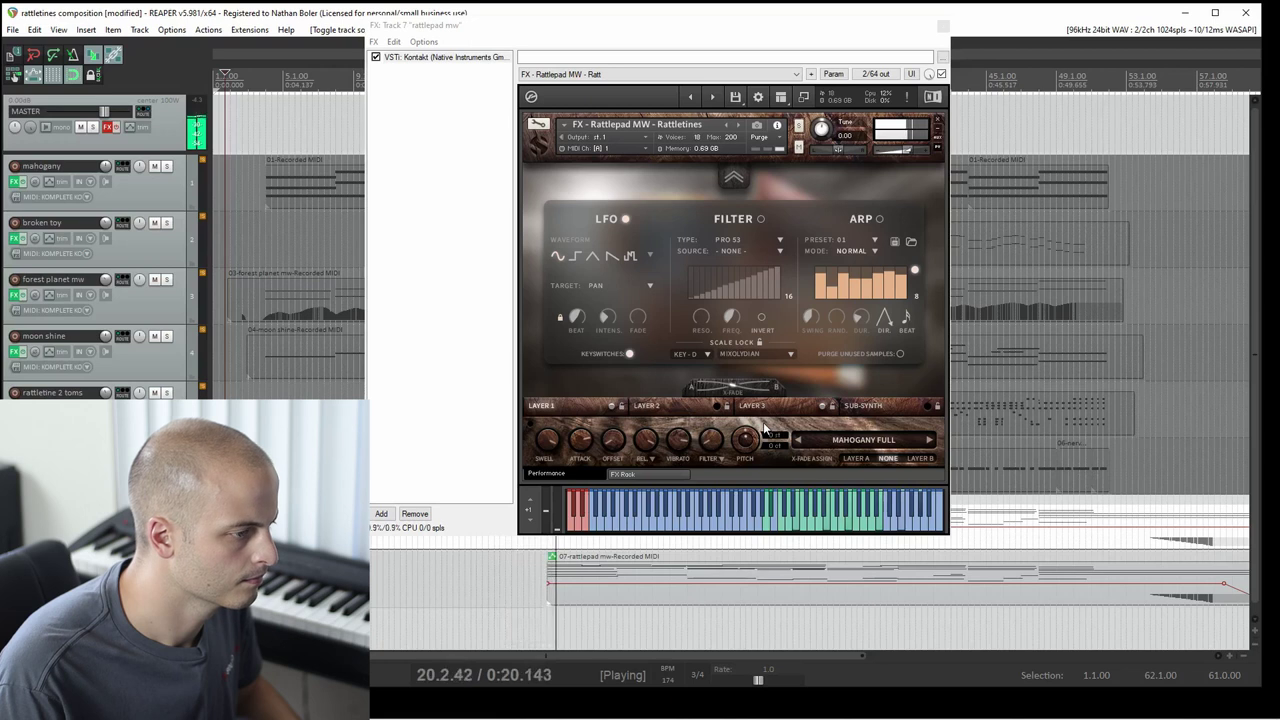
click(944, 27)
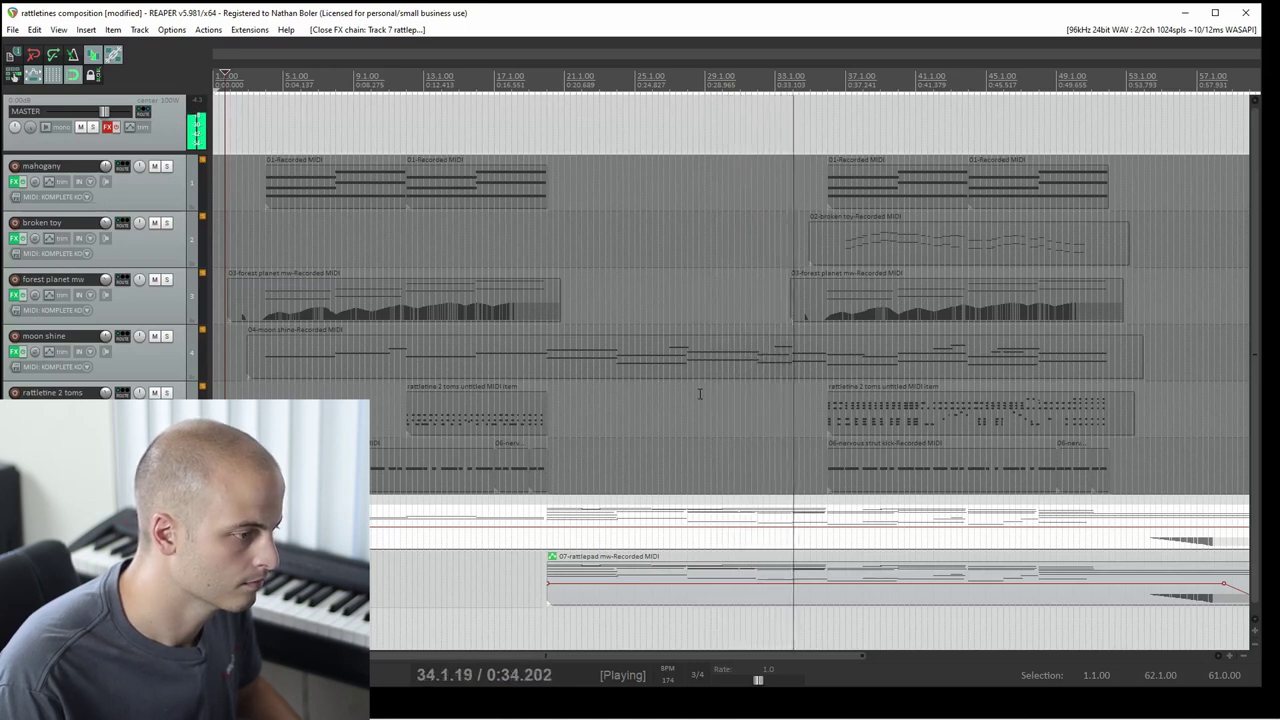
Stop playback so the play position returns to the project start
key(space)
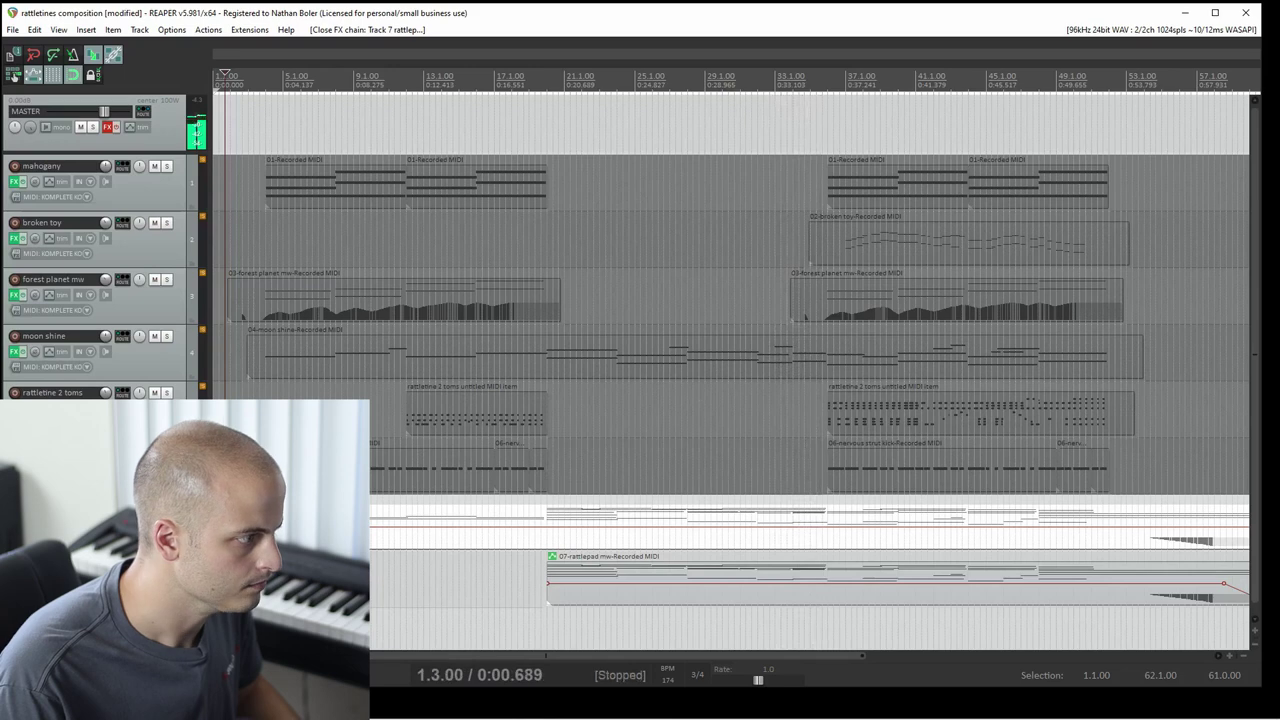